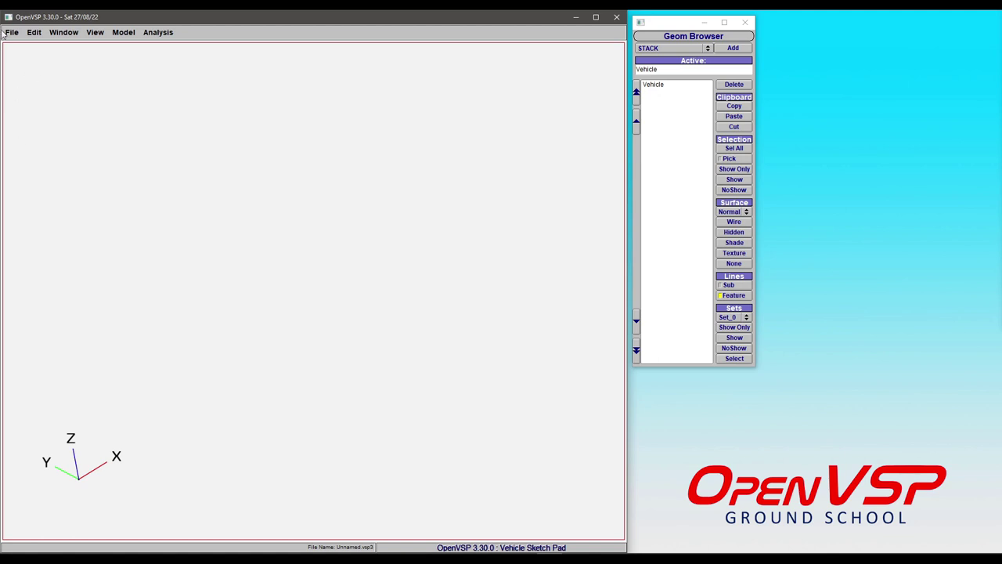
Import podplane.stl from the Import Examples folder as a MeshGeom wireframe.
{"action": "left_click", "coordinate": [6, 34]}
{"action": "left_click", "coordinate": [20, 108]}
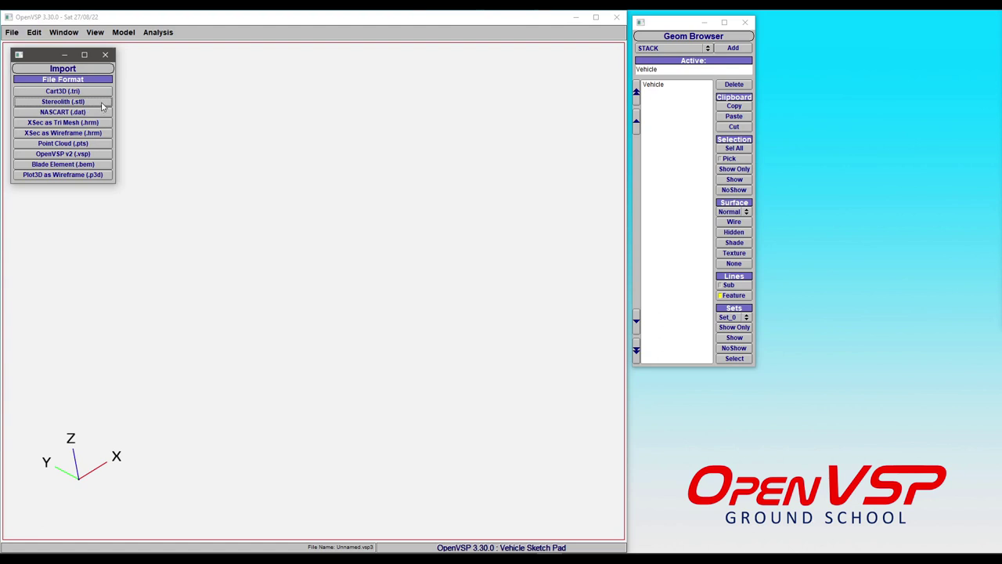
{"action": "left_click", "coordinate": [102, 103]}
{"action": "double_click", "coordinate": [98, 100]}
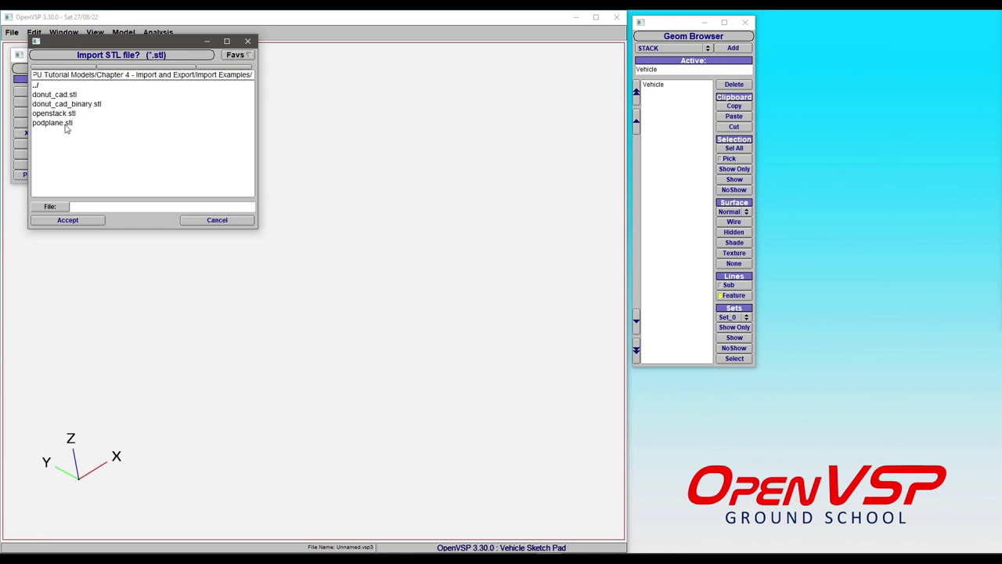
{"action": "left_click", "coordinate": [65, 125]}
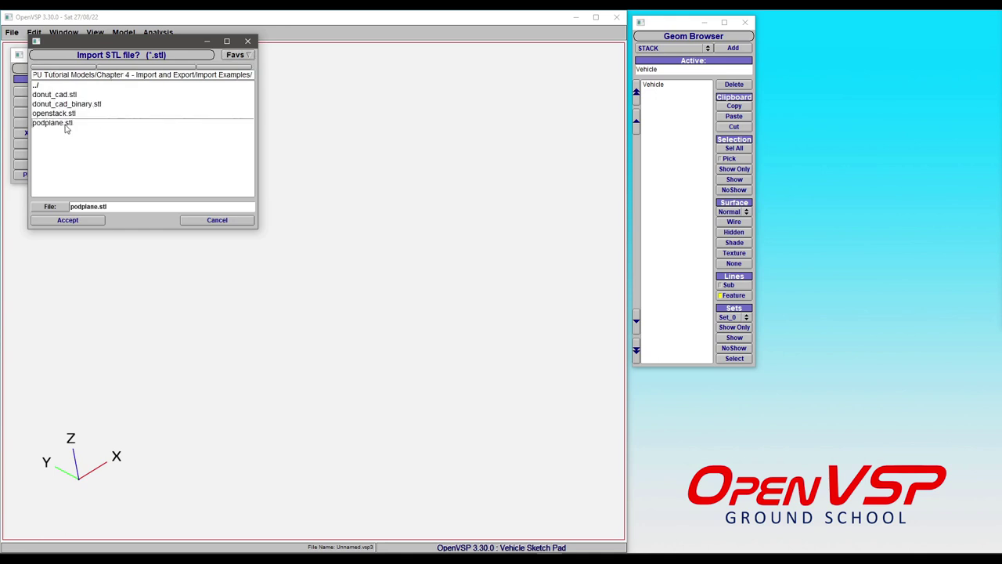
{"action": "left_click", "coordinate": [91, 222]}
{"action": "left_click_drag", "start_coordinate": [261, 257], "coordinate": [340, 250]}
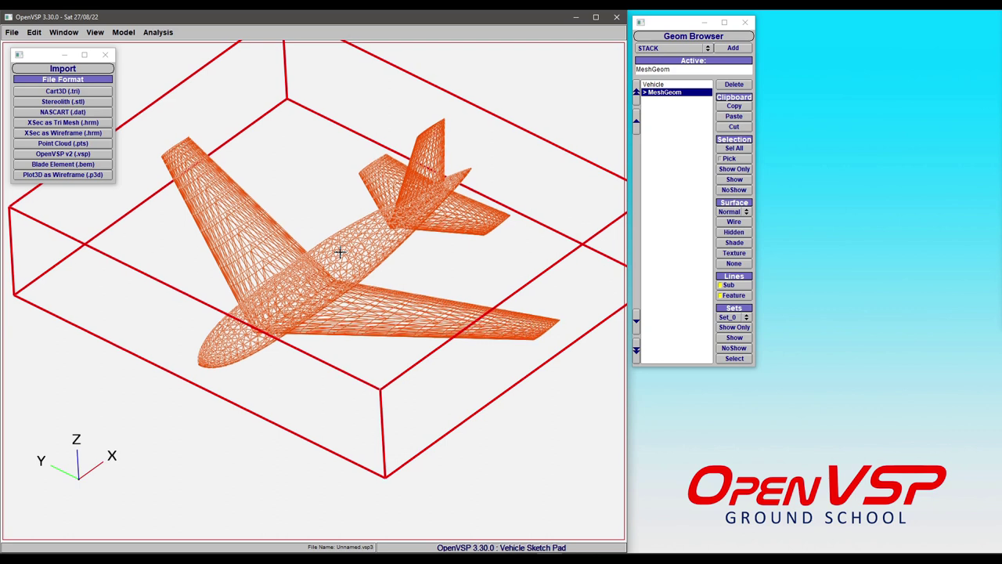
{"action": "right_click_drag", "start_coordinate": [339, 252], "coordinate": [351, 258]}
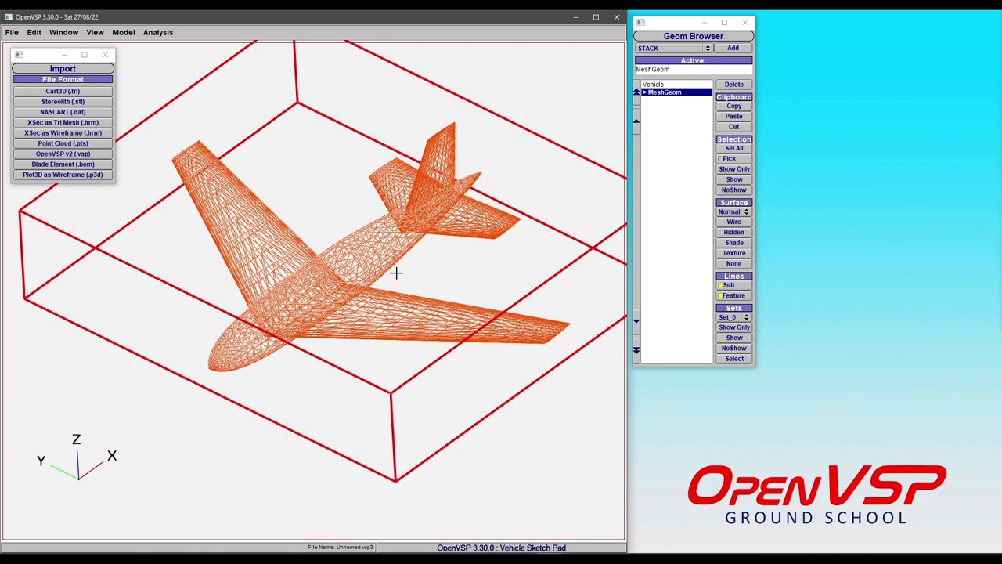
Open the MeshGeom settings on the XForm tab, with transforms at 0.000 and scale 1.0000.
{"action": "double_click", "coordinate": [657, 92]}
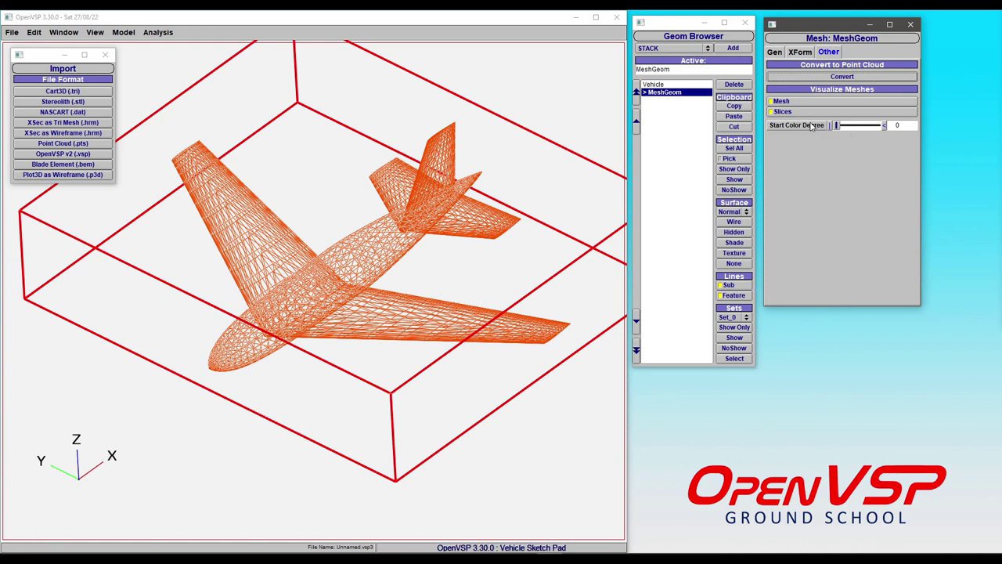
{"action": "left_click", "coordinate": [800, 52]}
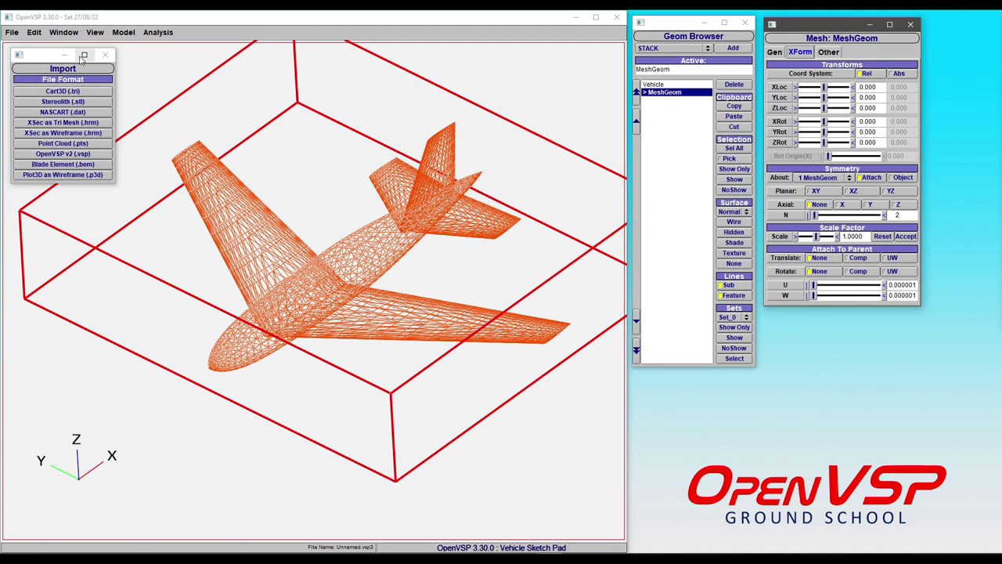
Delete the aircraft mesh and import donut_cad.stl in its place.
{"action": "left_click", "coordinate": [721, 84]}
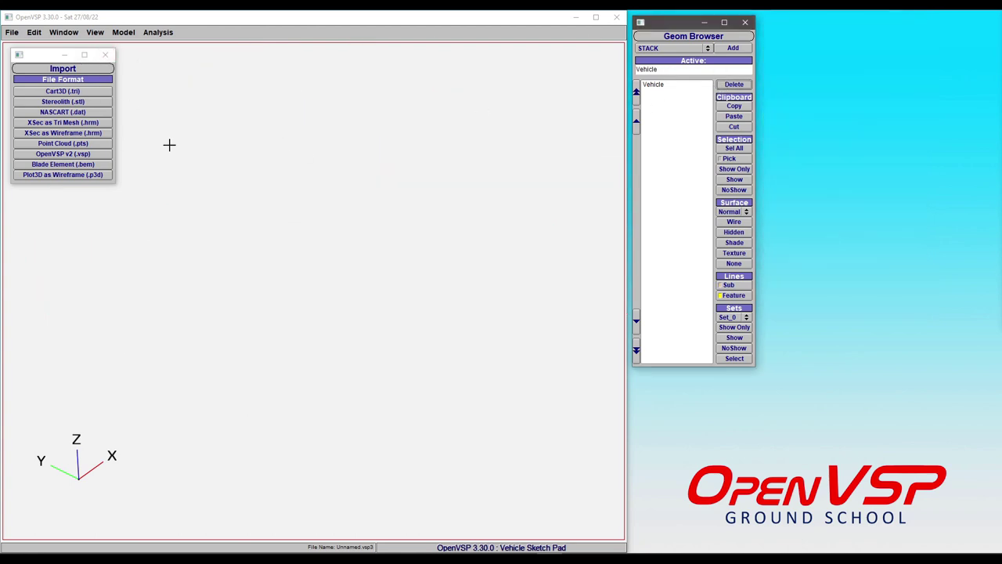
{"action": "left_click", "coordinate": [83, 102]}
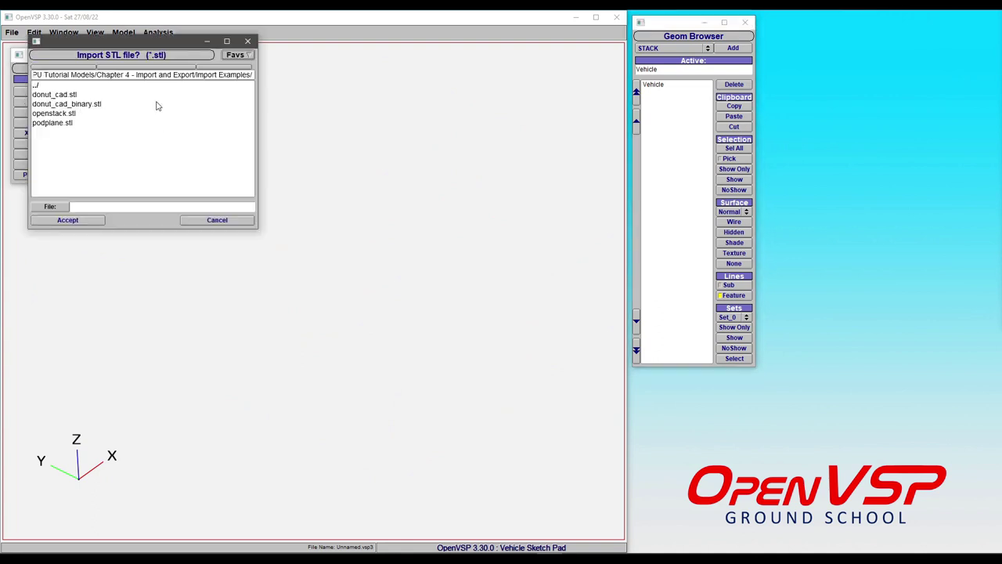
{"action": "left_click", "coordinate": [69, 95]}
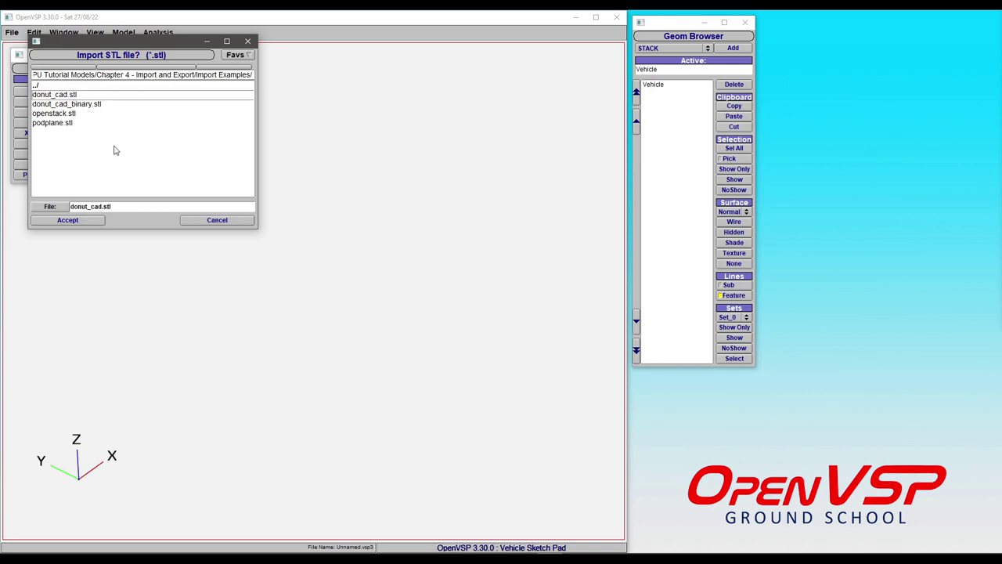
{"action": "left_click", "coordinate": [75, 222]}
Frame the donut in the view and set its surface display to Shade.
{"action": "scroll", "coordinate": [221, 382], "scroll_direction": "up", "scroll_amount": 3}
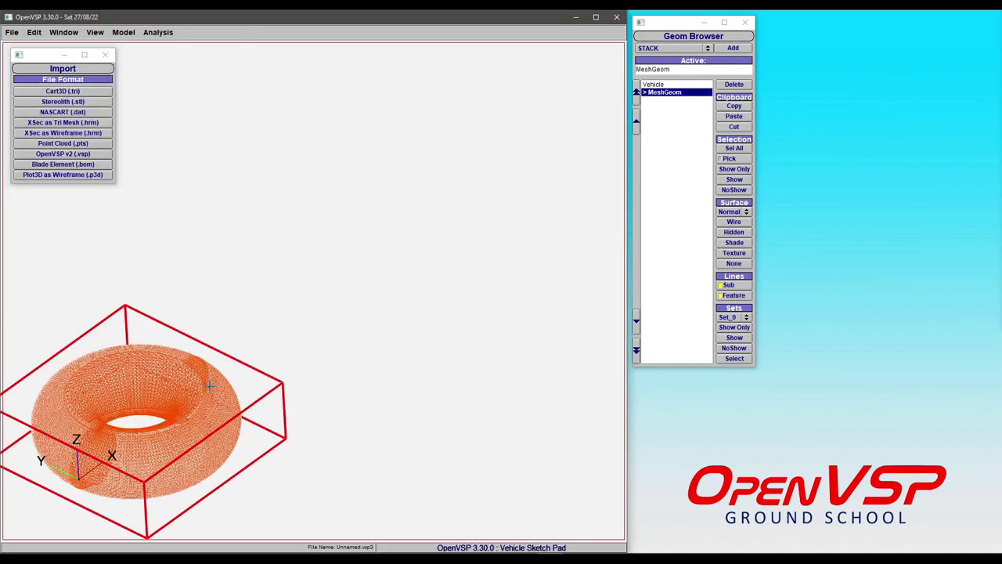
{"action": "right_click_drag", "start_coordinate": [222, 382], "coordinate": [378, 222]}
{"action": "left_click_drag", "start_coordinate": [378, 222], "coordinate": [239, 332]}
{"action": "scroll", "coordinate": [313, 289], "scroll_direction": "up", "scroll_amount": 3}
{"action": "left_click_drag", "start_coordinate": [313, 289], "coordinate": [379, 333]}
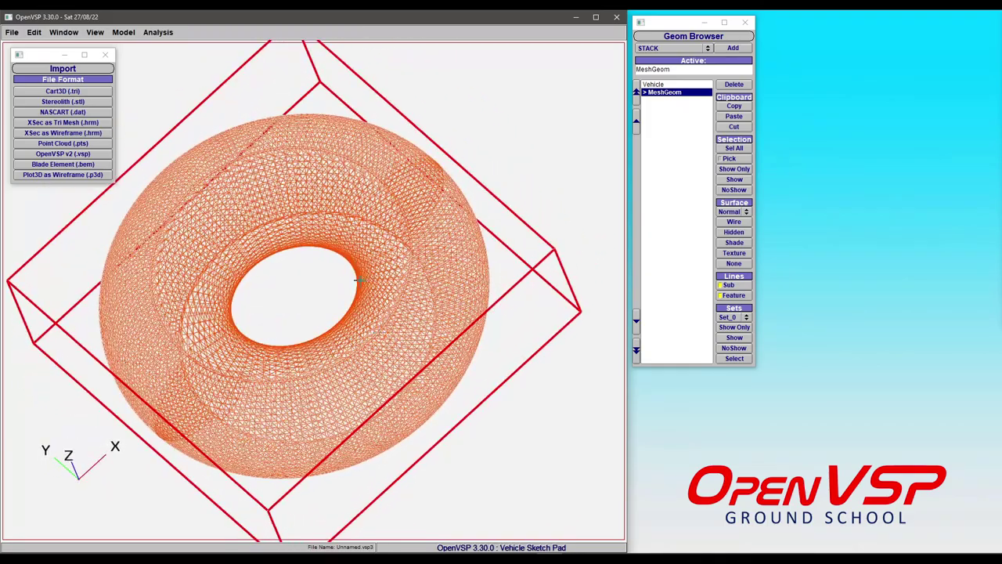
{"action": "left_click", "coordinate": [739, 233]}
{"action": "left_click", "coordinate": [736, 242]}
Orbit the shaded donut to new angles and start another STL import.
{"action": "mouse_move", "coordinate": [329, 313]}
{"action": "left_mouse_down"}
{"action": "mouse_move", "coordinate": [234, 239]}
{"action": "mouse_move", "coordinate": [266, 179]}
{"action": "mouse_move", "coordinate": [470, 291]}
{"action": "mouse_move", "coordinate": [474, 313]}
{"action": "mouse_move", "coordinate": [415, 323]}
{"action": "left_mouse_up"}
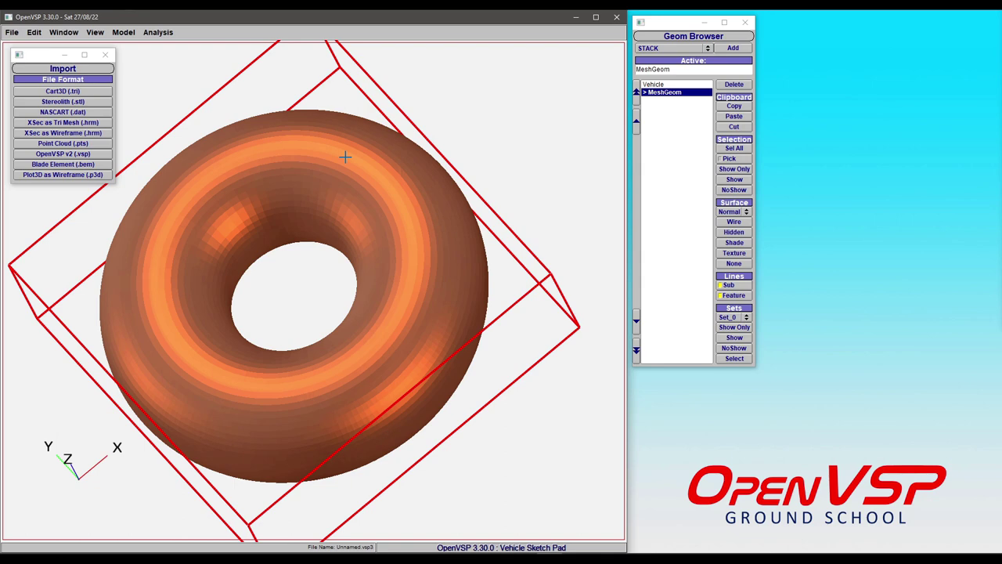
{"action": "left_click_drag", "start_coordinate": [346, 157], "coordinate": [291, 293]}
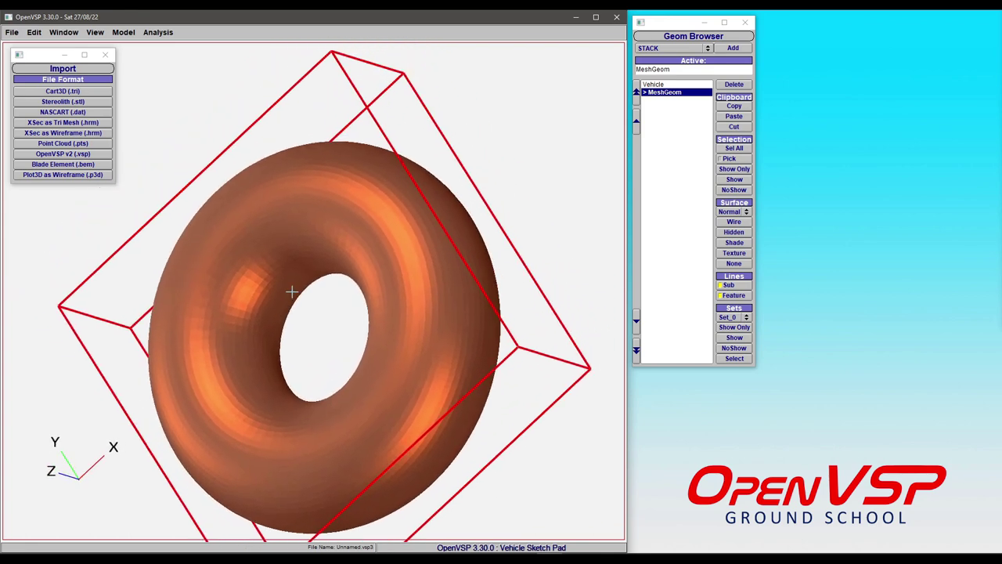
{"action": "left_click", "coordinate": [78, 102]}
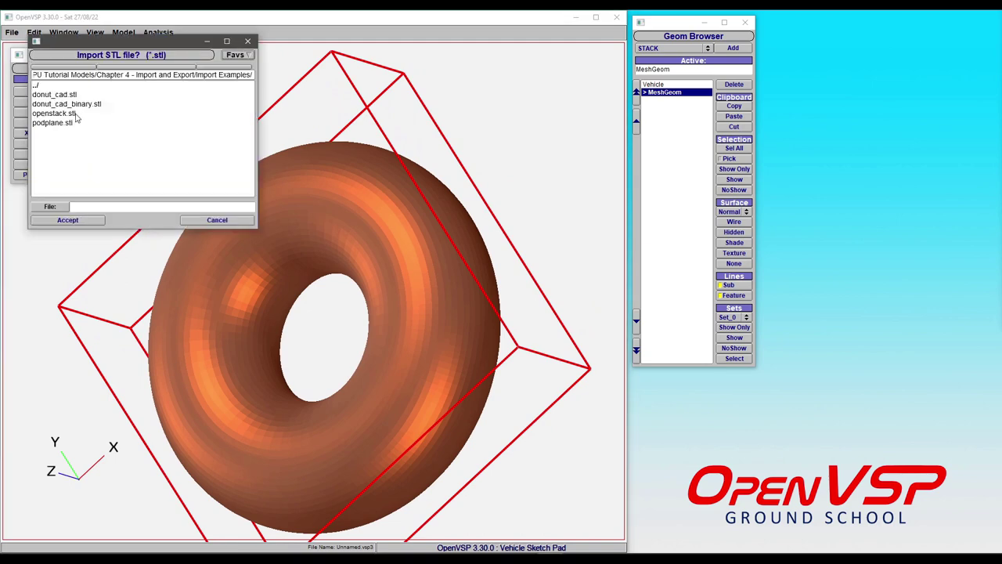
Import openstack.stl as a second MeshGeom wireframe beside the shaded donut.
{"action": "left_click", "coordinate": [76, 114]}
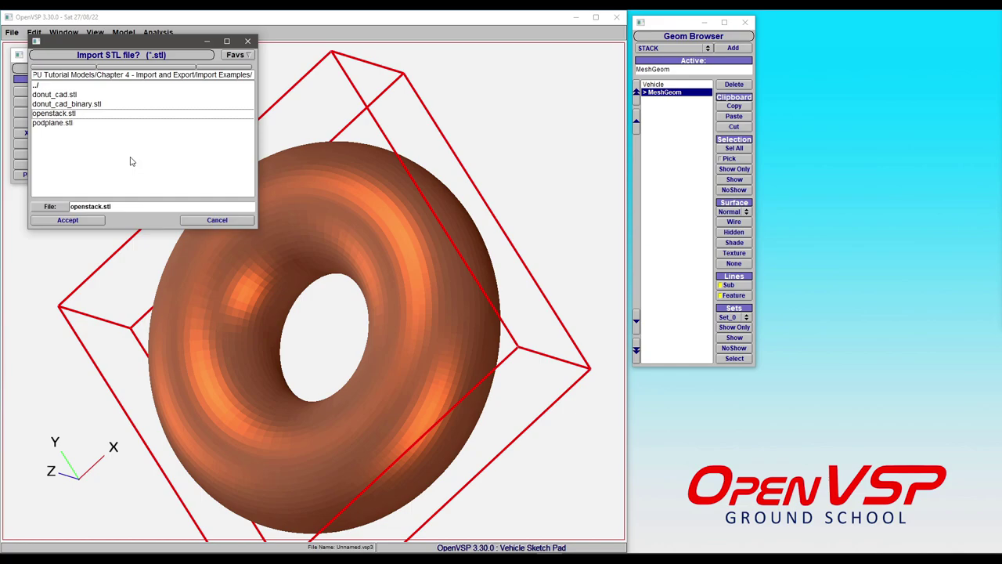
{"action": "left_click", "coordinate": [81, 221]}
{"action": "left_click_drag", "start_coordinate": [291, 286], "coordinate": [420, 144]}
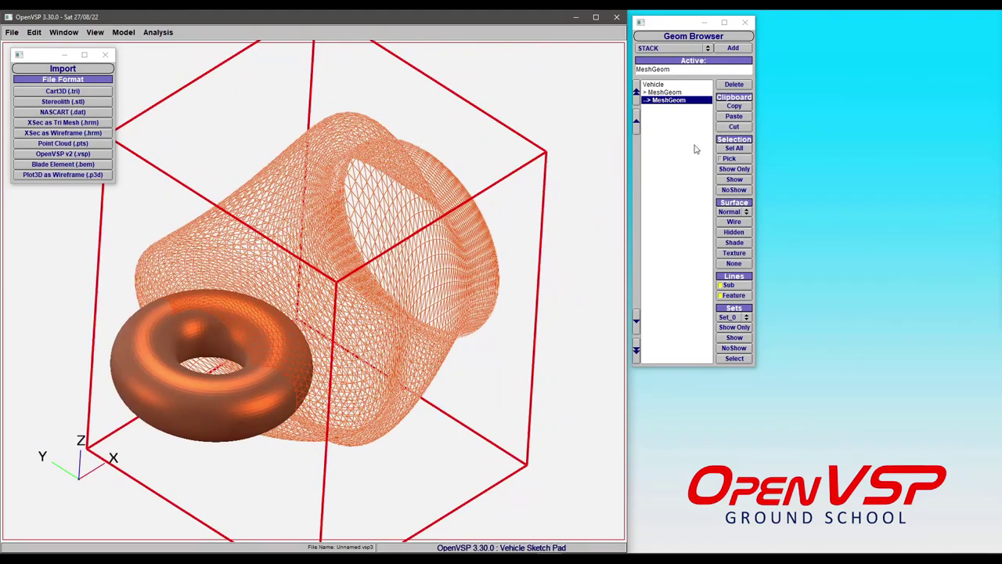
{"action": "left_click", "coordinate": [664, 92]}
Delete the donut mesh and orbit and zoom around the remaining open stack mesh.
{"action": "left_click", "coordinate": [733, 84]}
{"action": "left_click", "coordinate": [269, 268]}
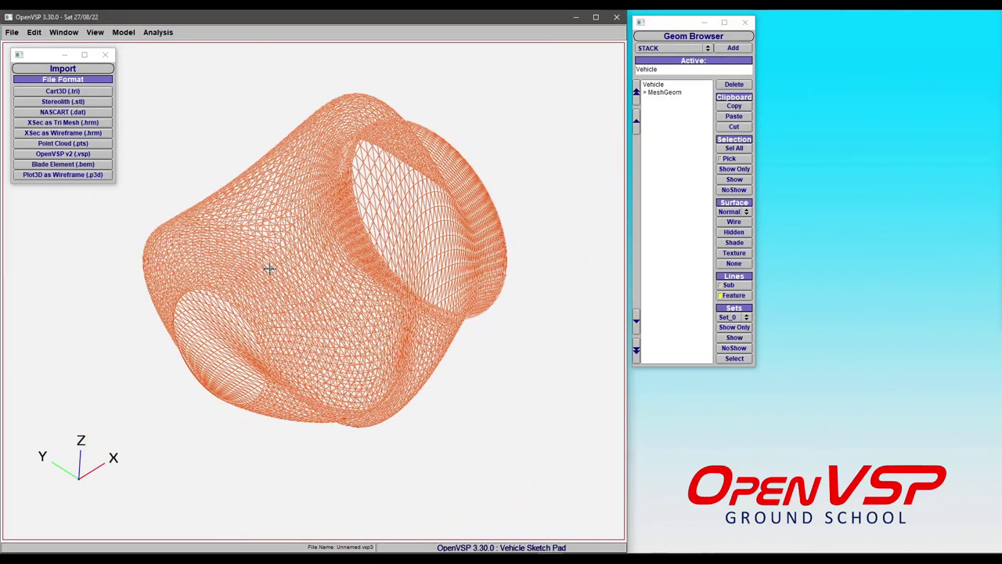
{"action": "left_click_drag", "start_coordinate": [268, 267], "coordinate": [340, 232]}
{"action": "scroll", "coordinate": [339, 233], "scroll_direction": "up", "scroll_amount": 10}
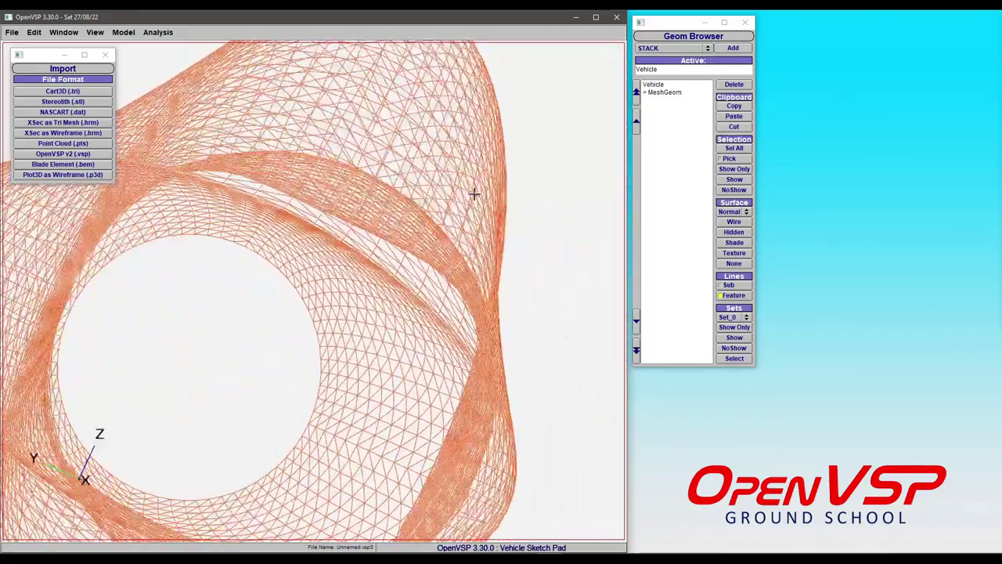
{"action": "left_click_drag", "start_coordinate": [474, 194], "coordinate": [471, 200]}
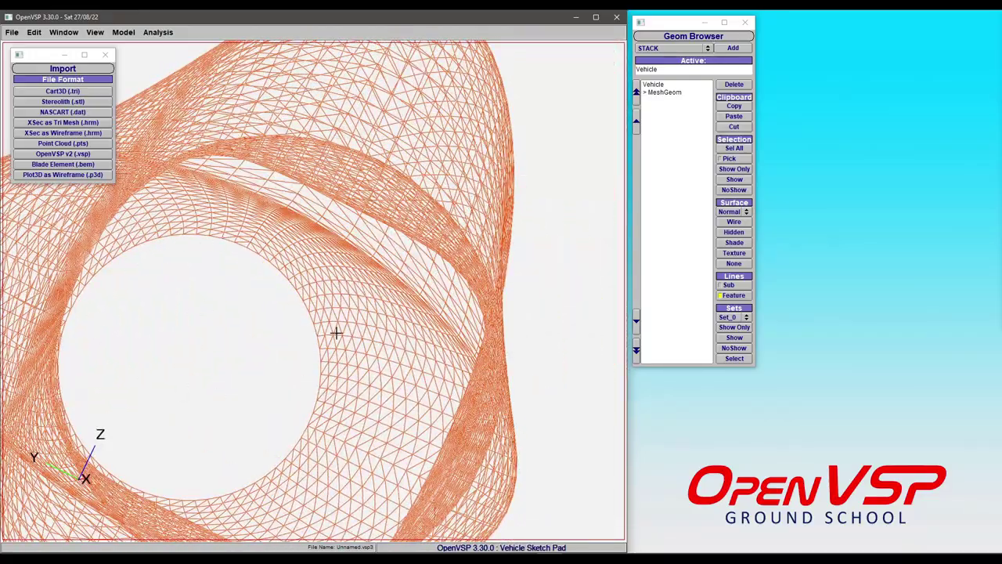
{"action": "scroll", "coordinate": [237, 314], "scroll_direction": "down", "scroll_amount": 5}
{"action": "left_click_drag", "start_coordinate": [300, 311], "coordinate": [217, 318]}
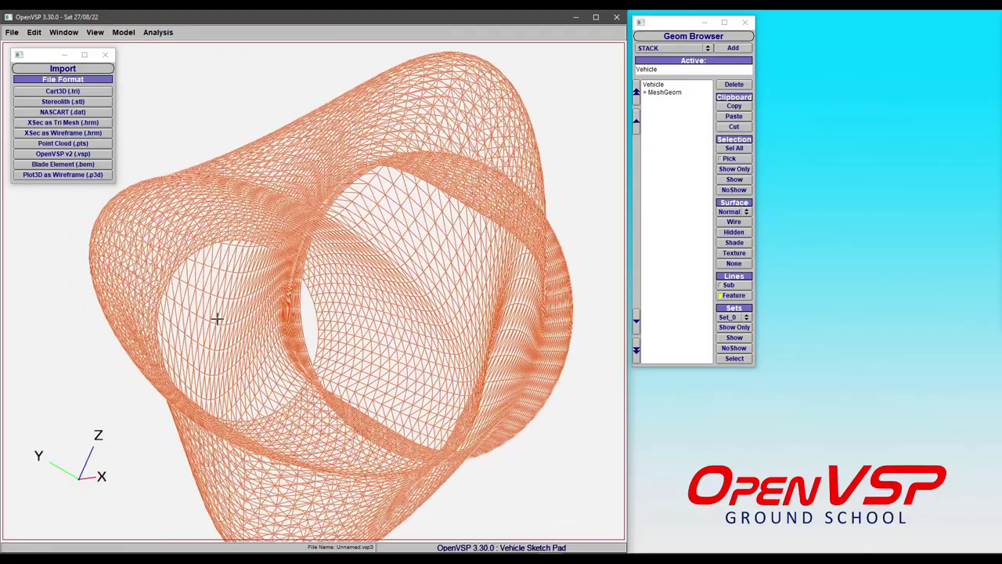
Open the open stack MeshGeom's settings on the Other tab.
{"action": "double_click", "coordinate": [664, 93]}
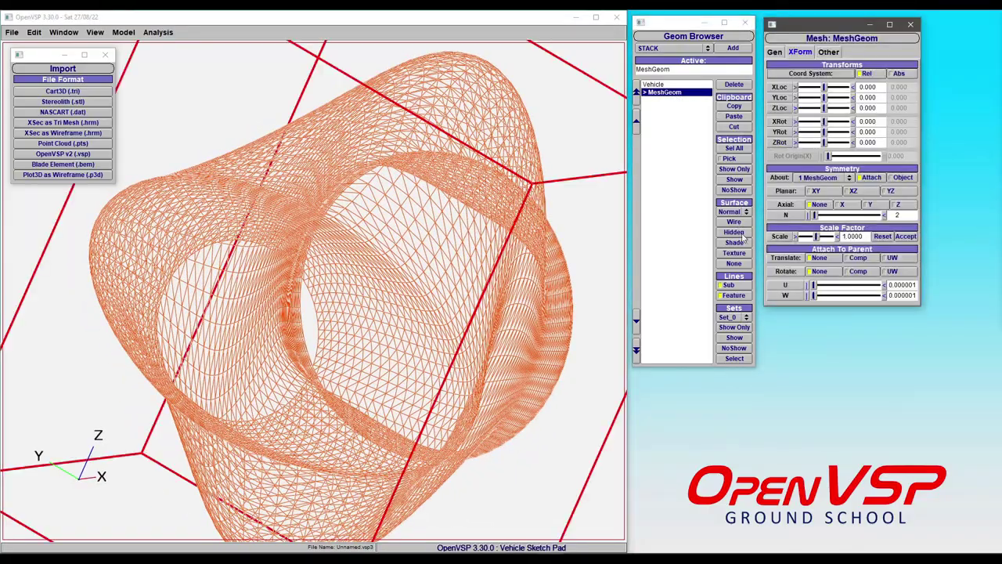
{"action": "left_click_drag", "start_coordinate": [548, 250], "coordinate": [499, 267]}
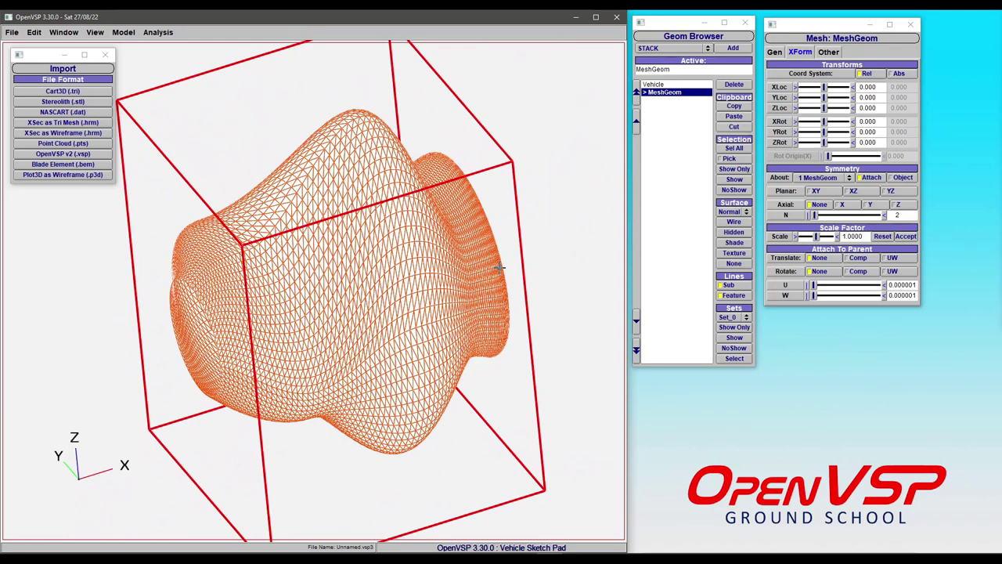
{"action": "left_click_drag", "start_coordinate": [410, 287], "coordinate": [454, 278]}
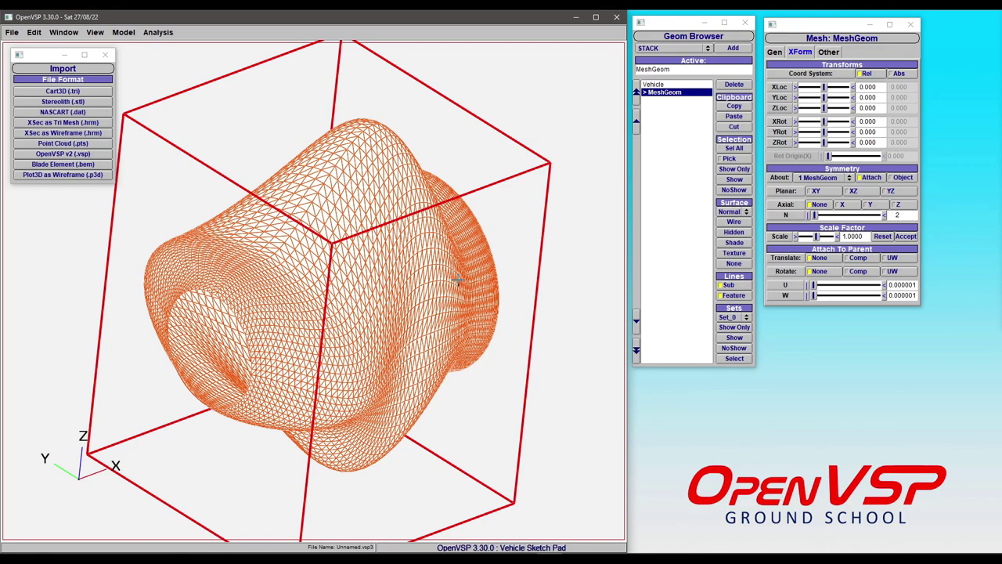
{"action": "left_click", "coordinate": [828, 52]}
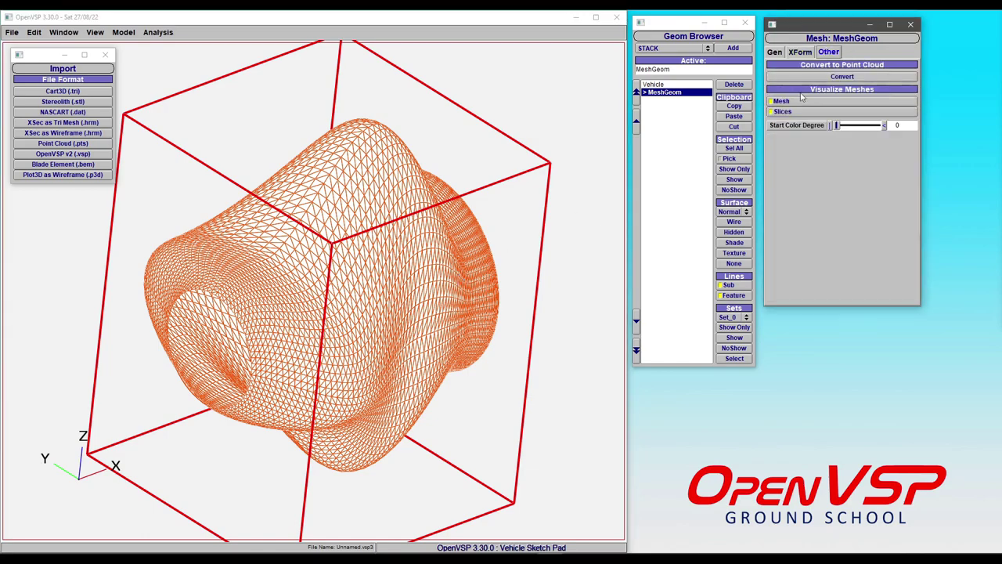
Convert the open stack mesh into a MeshGeom_Pts point cloud overlaid on the wireframe.
{"action": "left_click", "coordinate": [842, 76]}
{"action": "scroll", "coordinate": [358, 268], "scroll_direction": "up", "scroll_amount": 5}
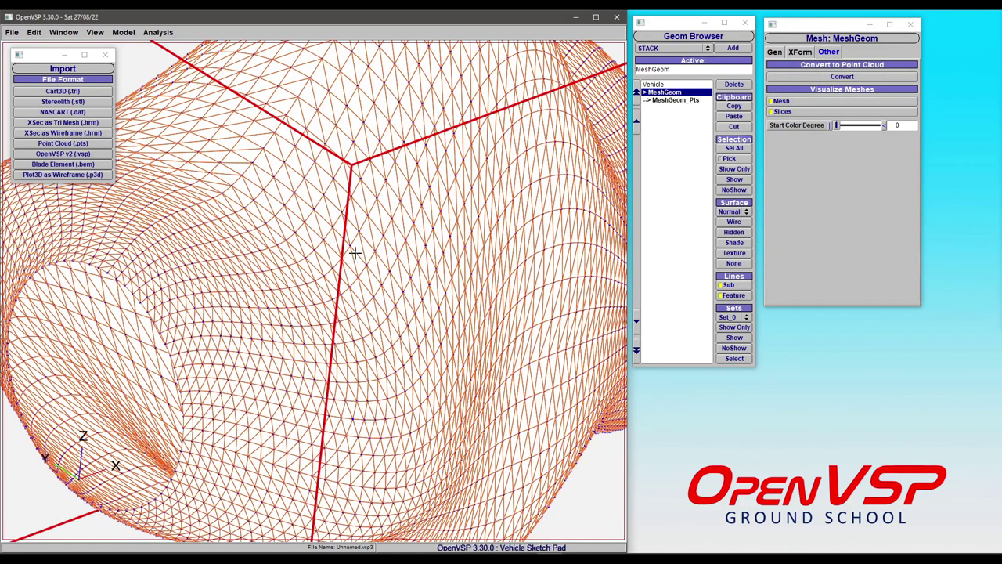
{"action": "scroll", "coordinate": [355, 252], "scroll_direction": "down", "scroll_amount": 5}
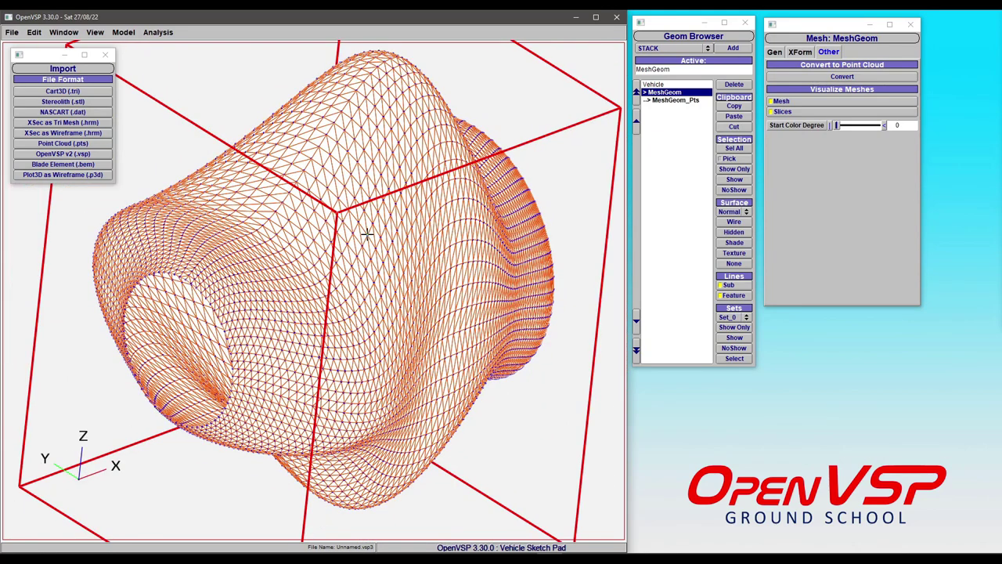